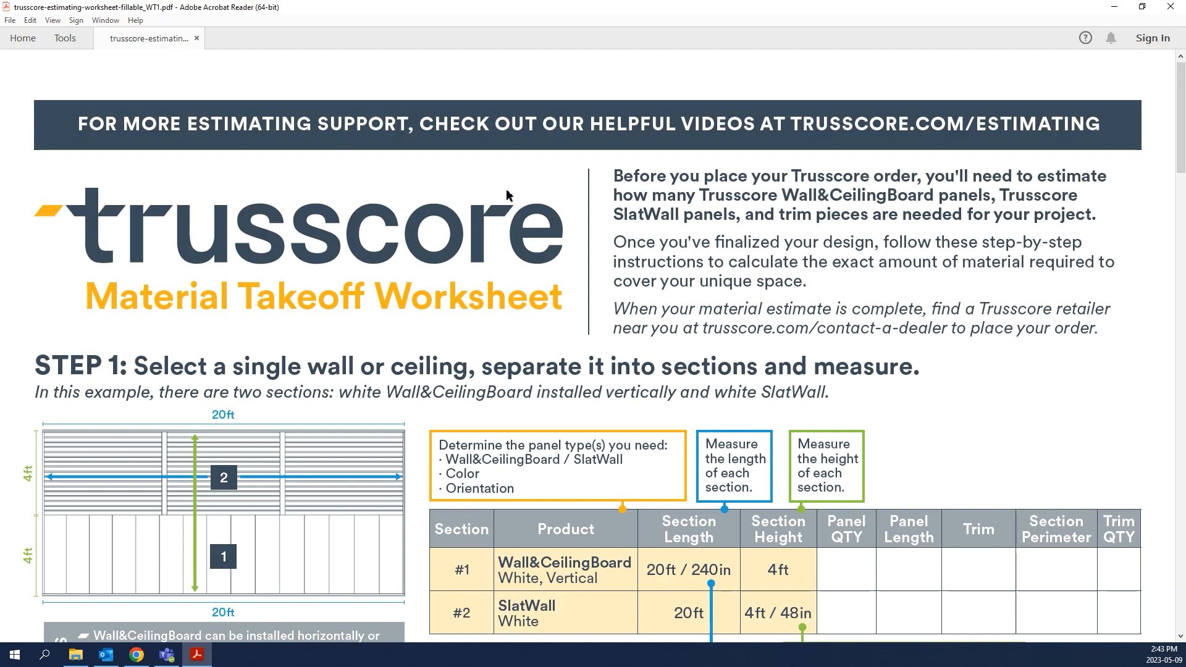
Read the takeoff worksheet's Step 1 and Step 2 instructions on measuring sections and calculating panel quantities and lengths.
scroll(500, 210, "down", 4)
scroll(504, 196, "down", 2)
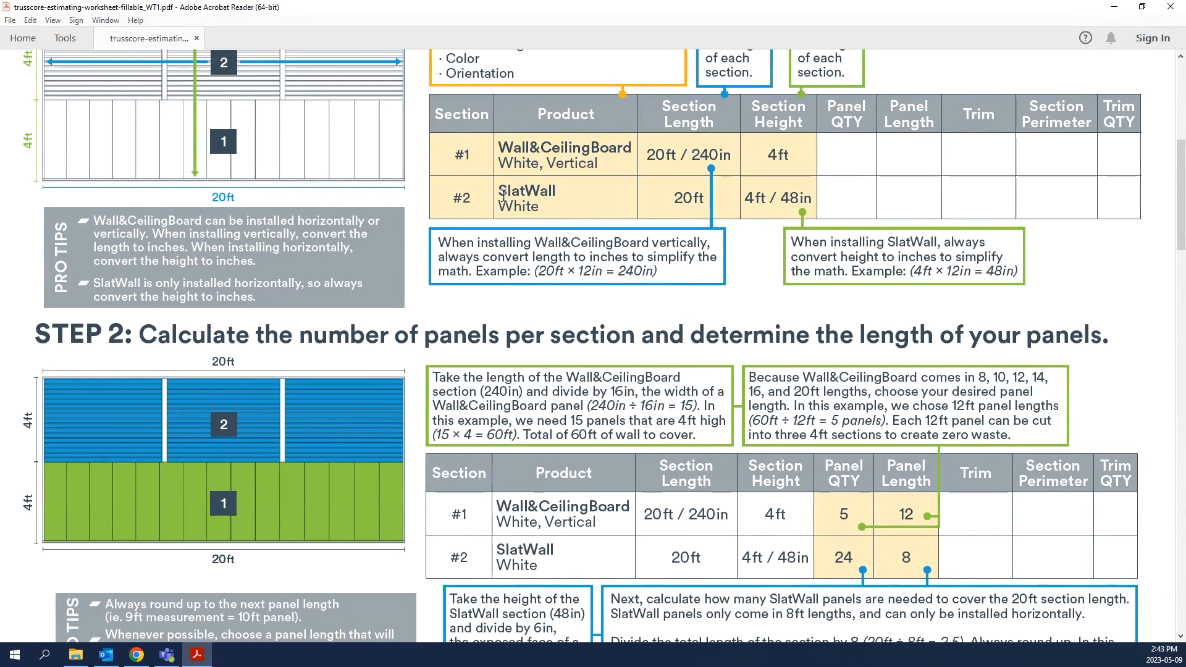
scroll(504, 196, "down", 2)
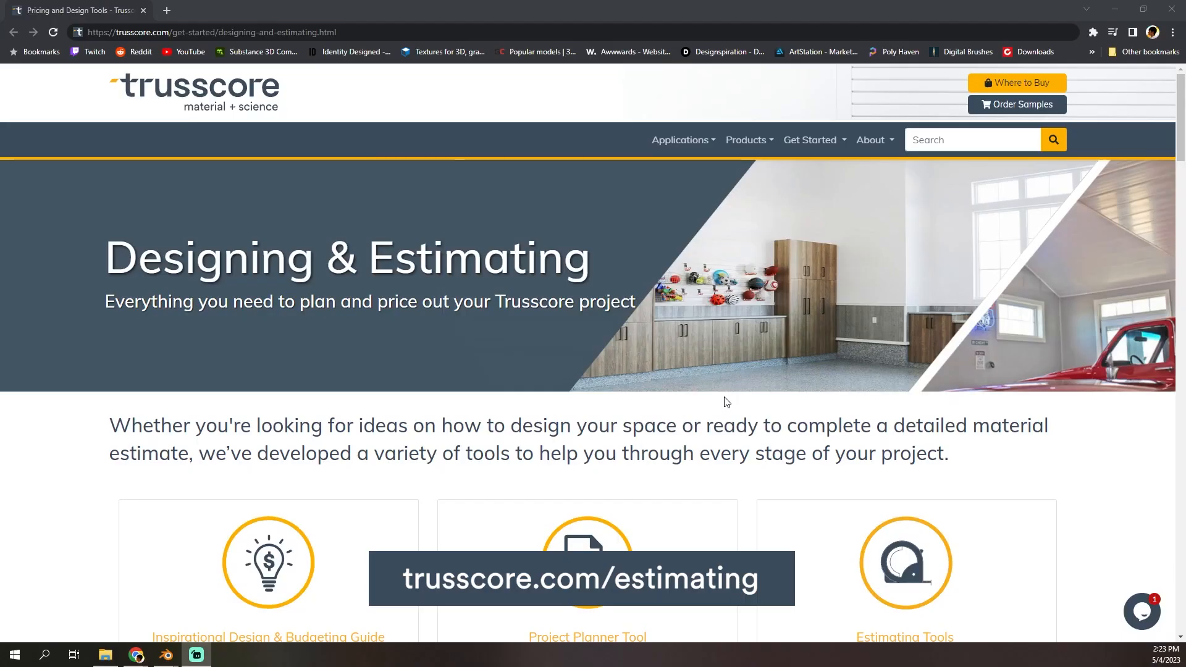
Switch to the browser and look through Trusscore's Designing & Estimating page for the estimating tools.
scroll(720, 464, "down", 10)
scroll(721, 463, "down", 18)
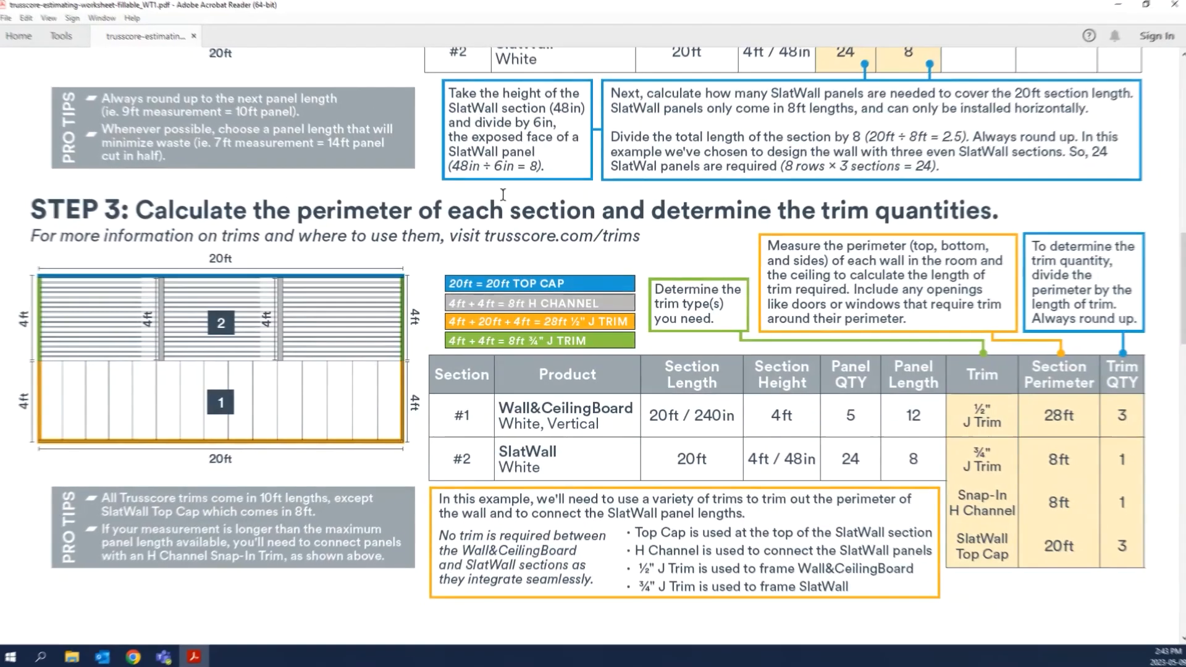
Return to the PDF worksheet, go to the Wall 1 table on page 2, and review its product, section length and section height fields.
scroll(503, 195, "down", 10)
scroll(504, 196, "down", 5)
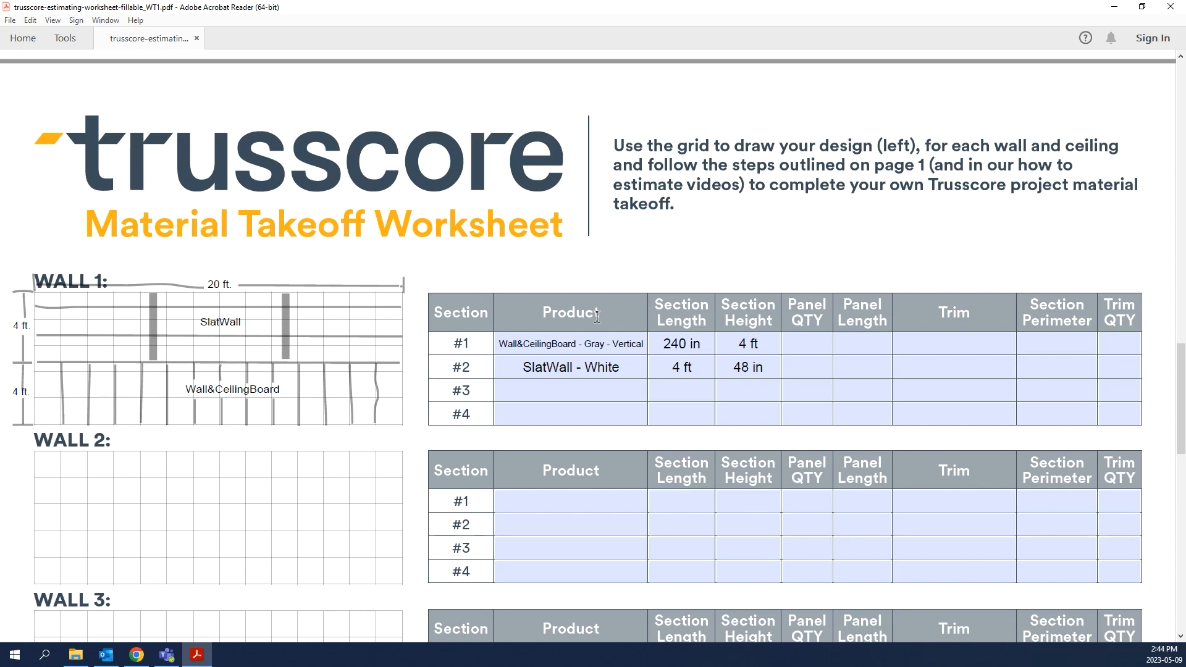
left_click(580, 351)
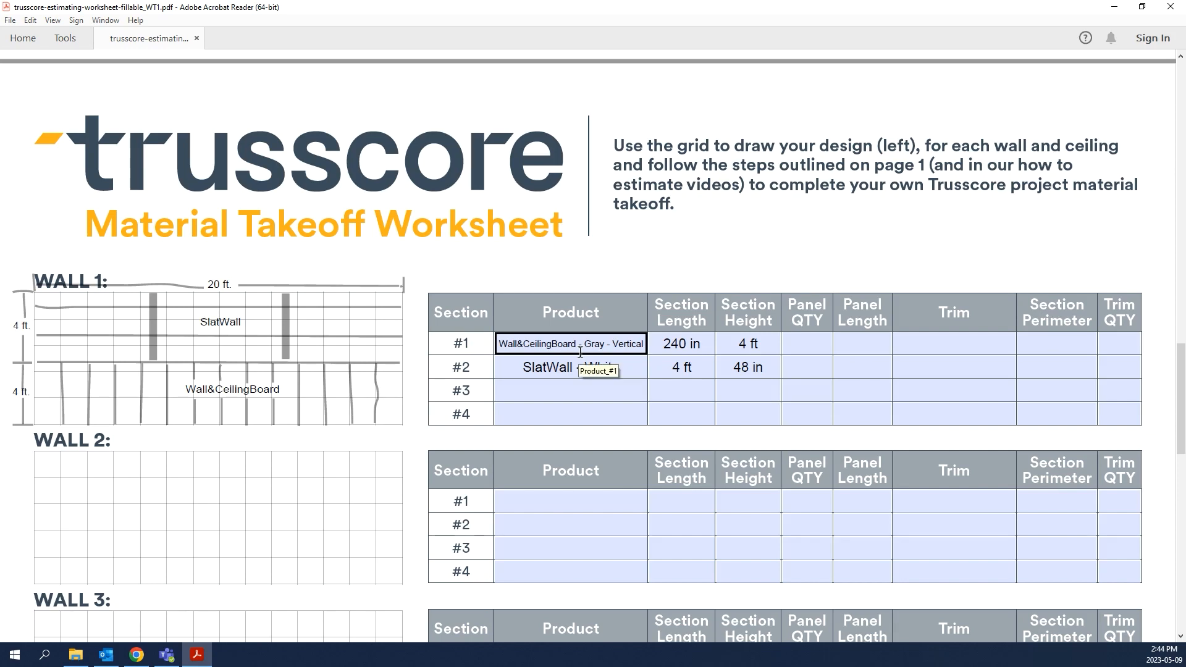
left_click(597, 367)
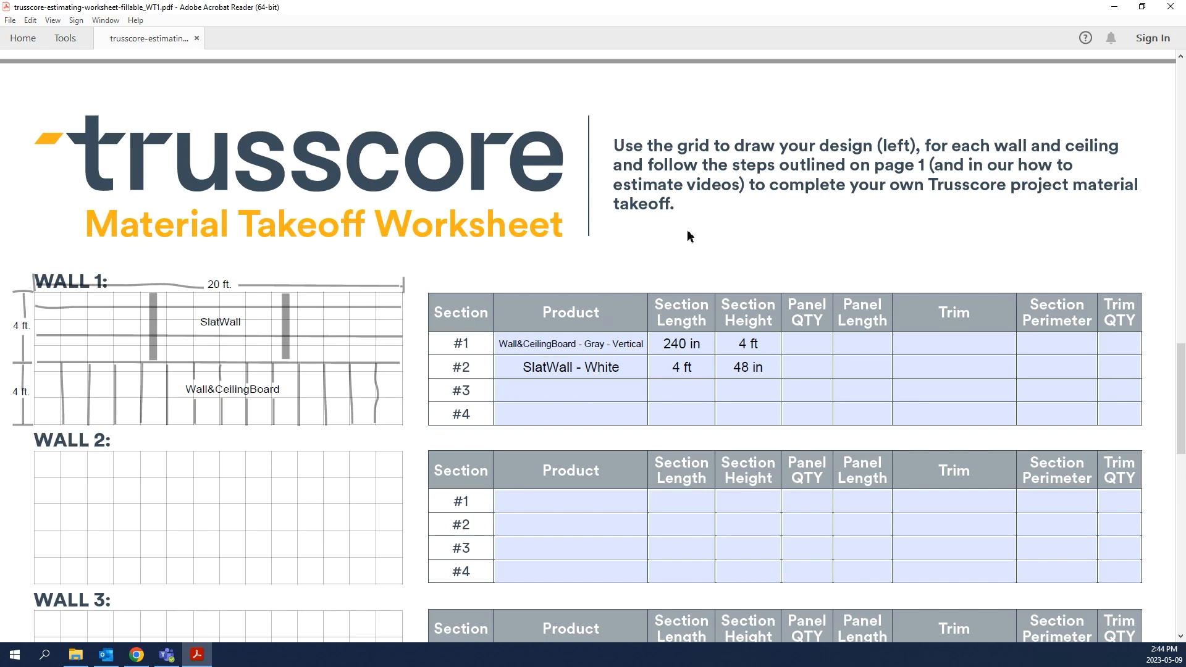
left_click(687, 345)
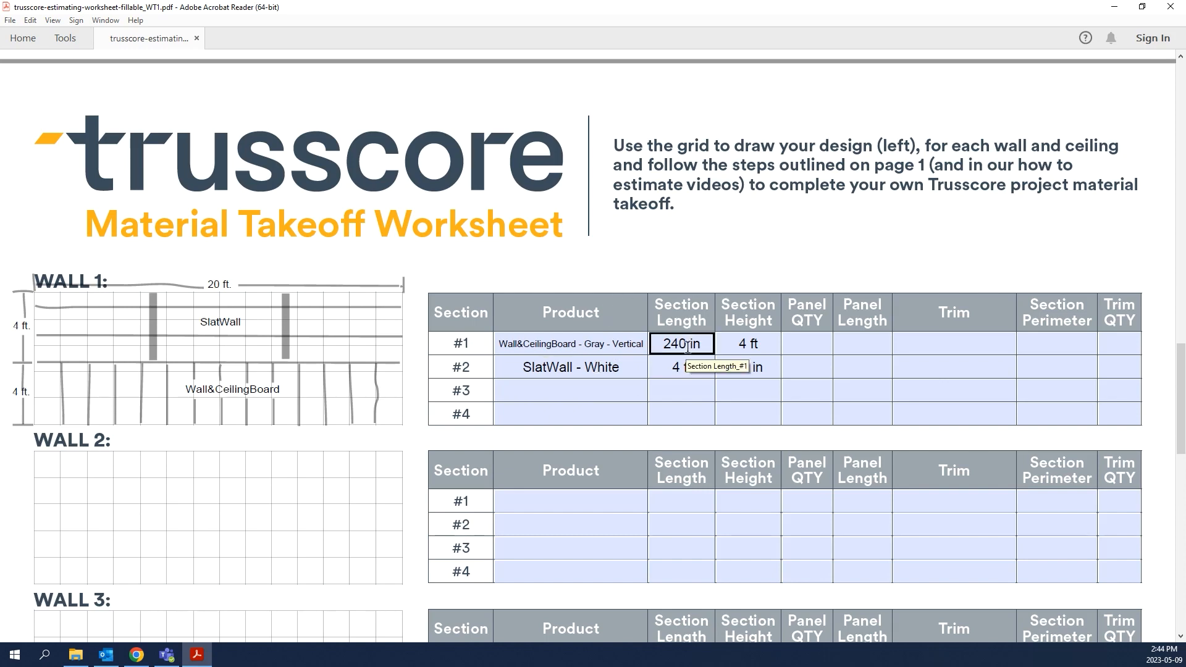
left_click(750, 265)
left_click(755, 368)
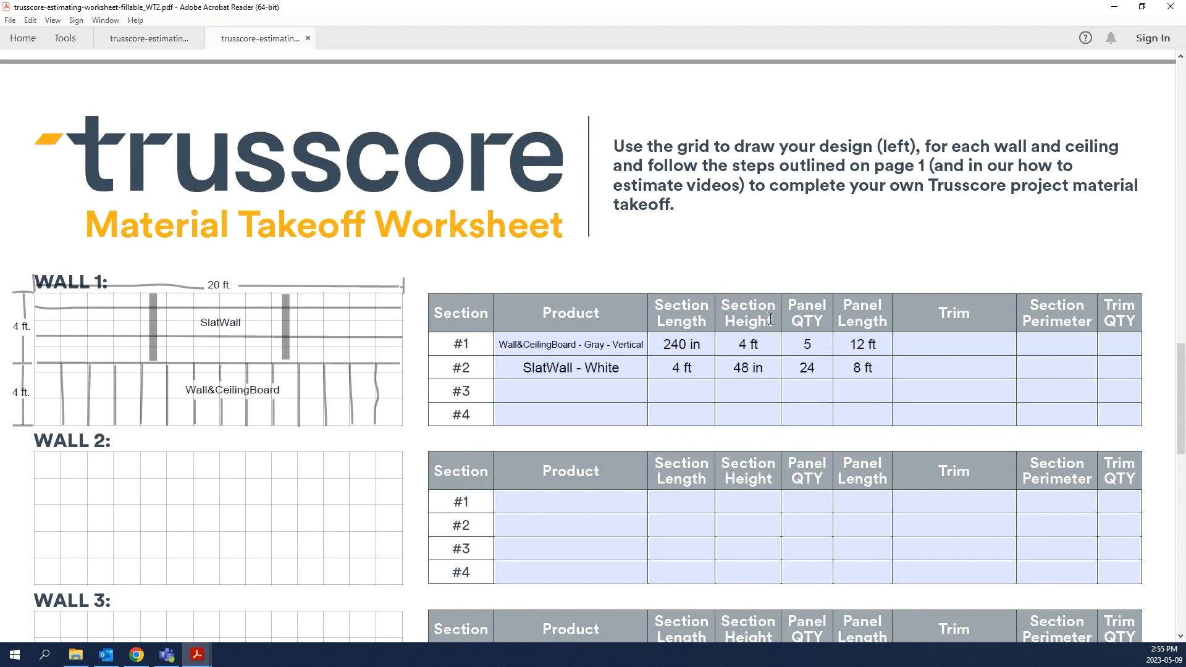
Review the Wall 1 trim types for all four rows and the section perimeter entries in the worksheet.
left_click(1061, 367)
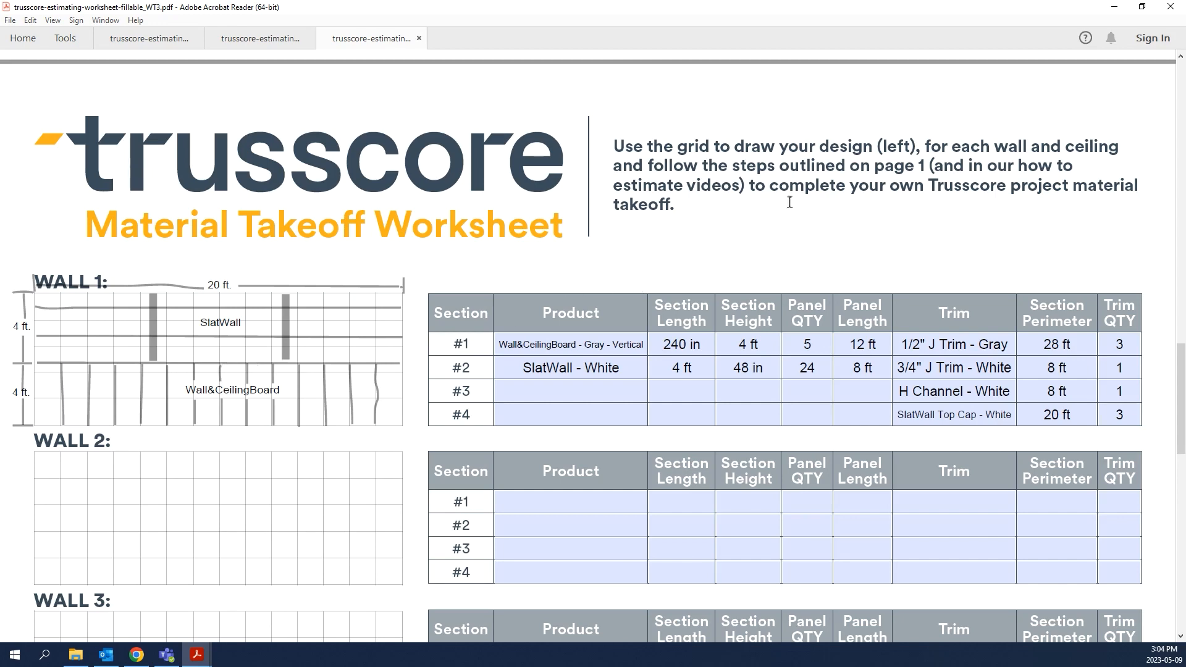
left_click(955, 346)
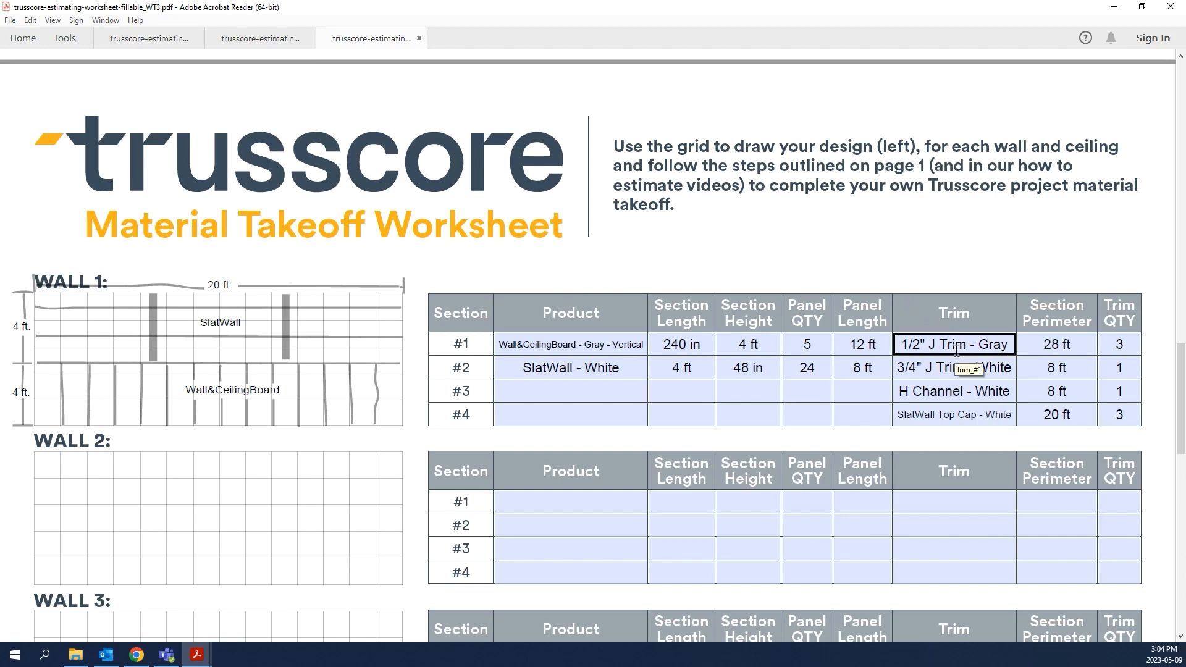
left_click(954, 365)
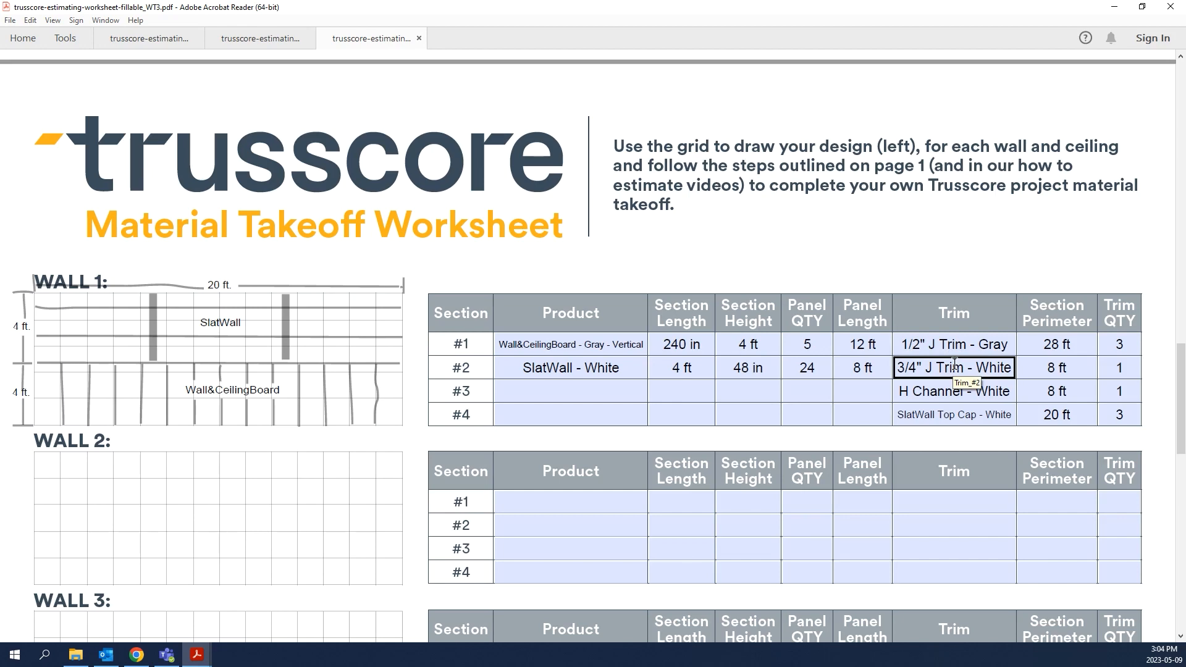
left_click(957, 391)
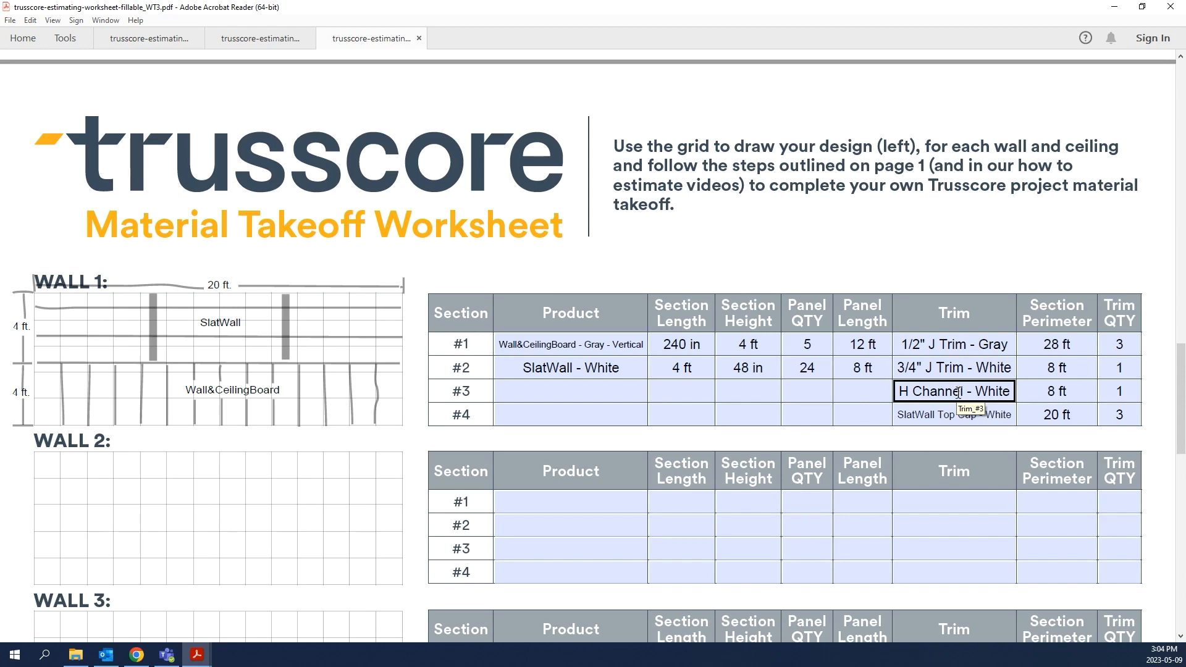
left_click(964, 417)
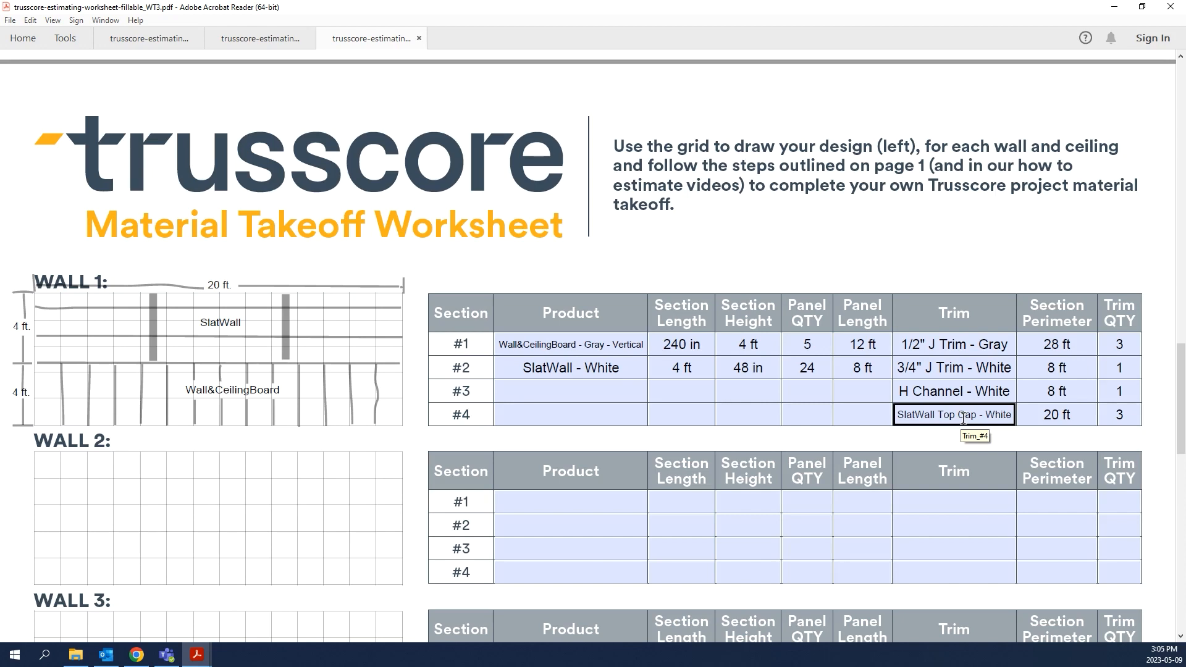
left_click(1022, 276)
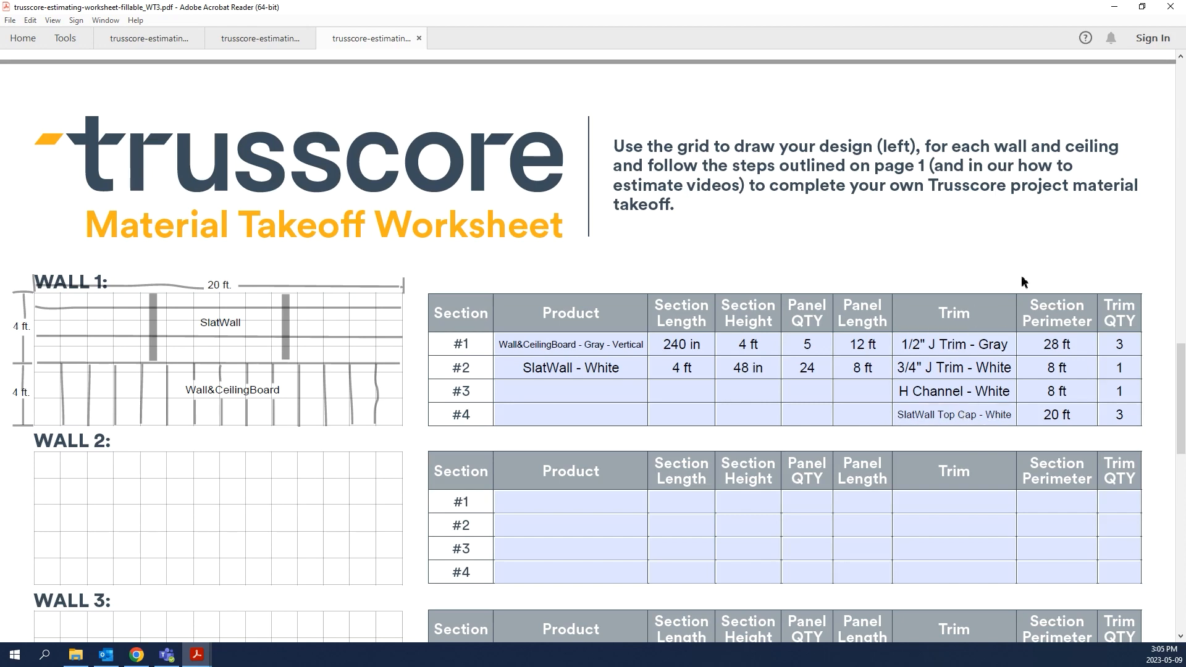
left_click(1043, 349)
left_click(1053, 277)
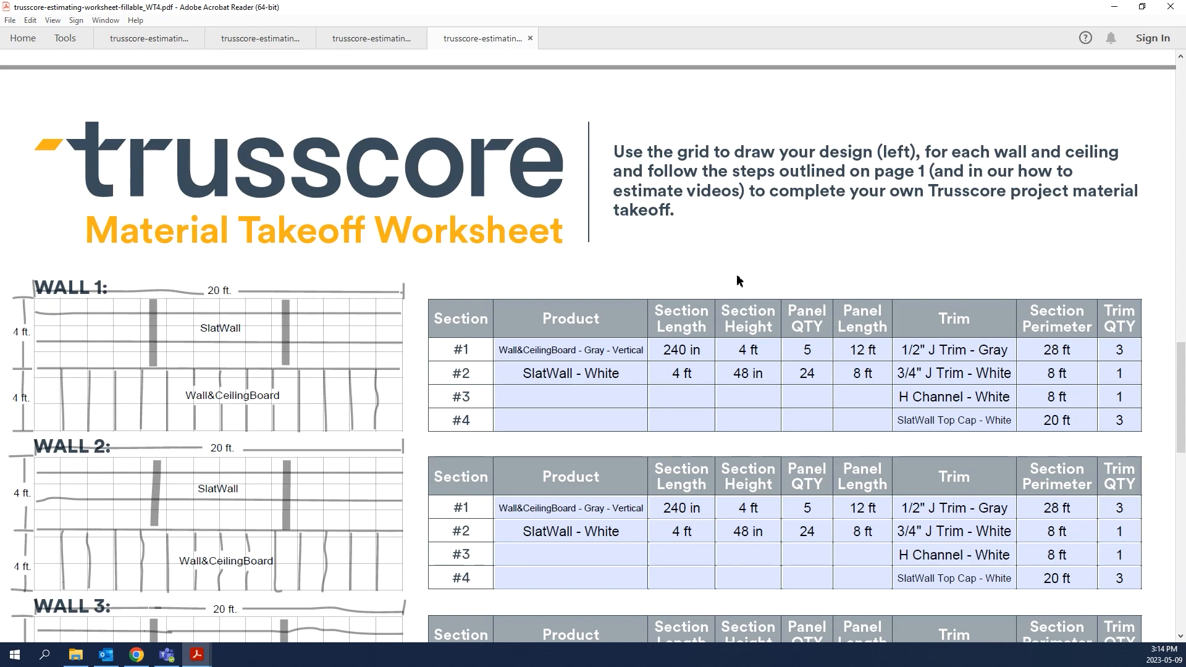
Examine the completed tables for the remaining walls and the ceiling against the quantities in the product summary.
scroll(739, 281, "down", 9)
scroll(739, 281, "down", 6)
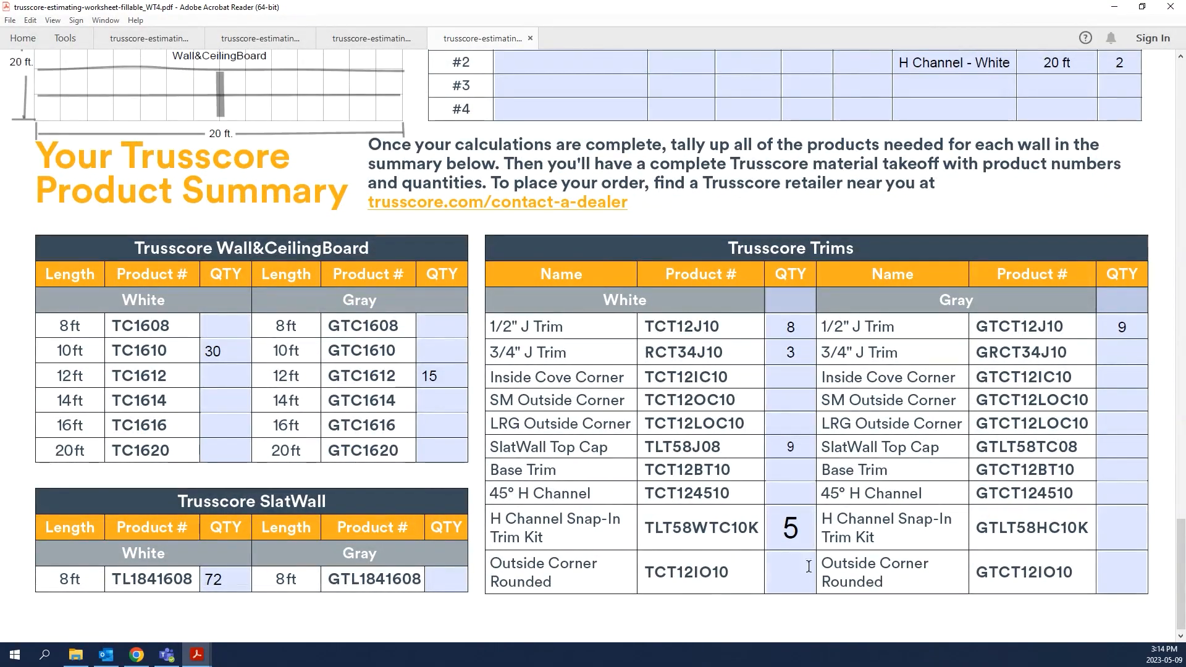
scroll(493, 299, "up", 10)
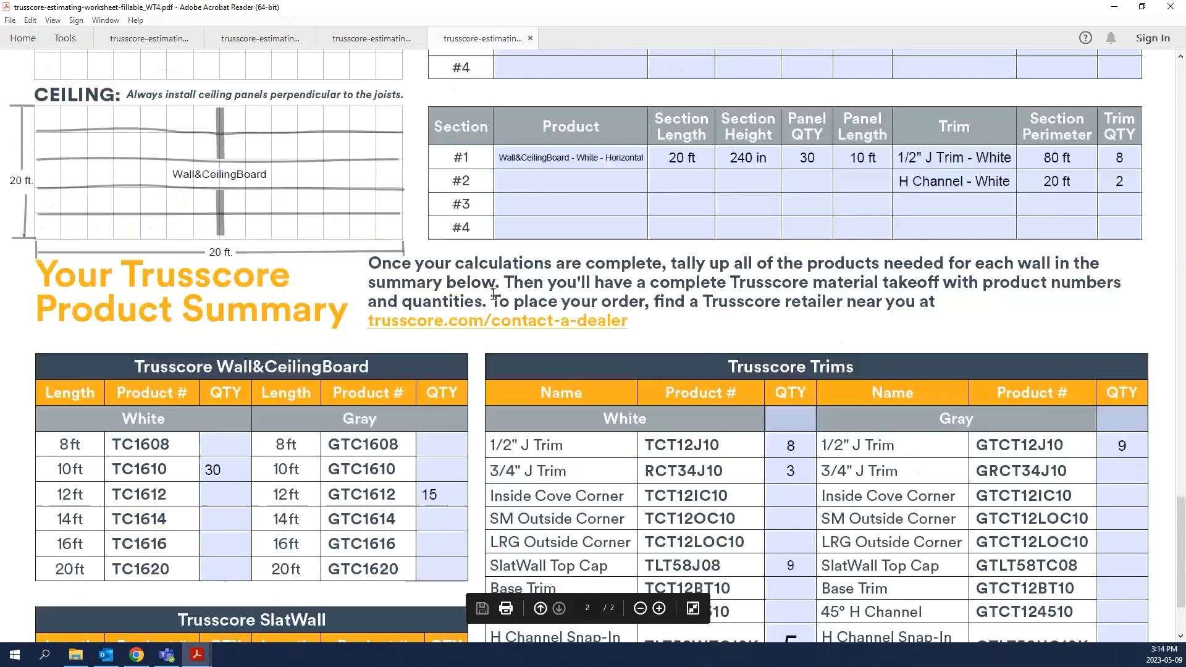
scroll(493, 294, "up", 1)
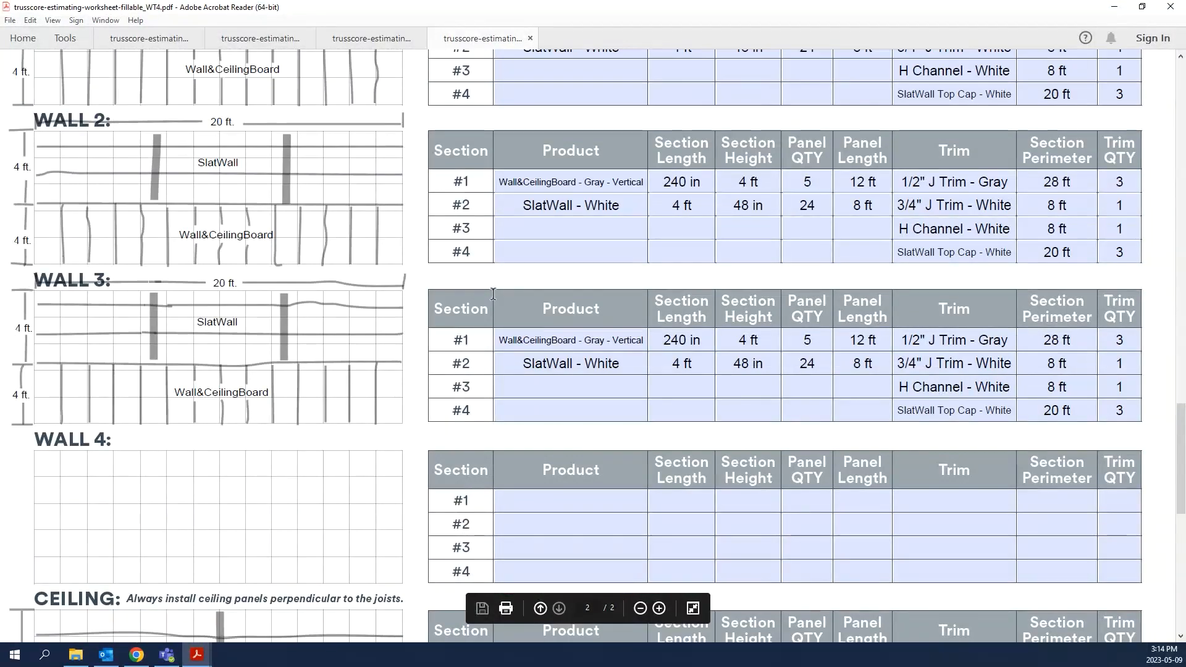
scroll(264, 348, "down", 8)
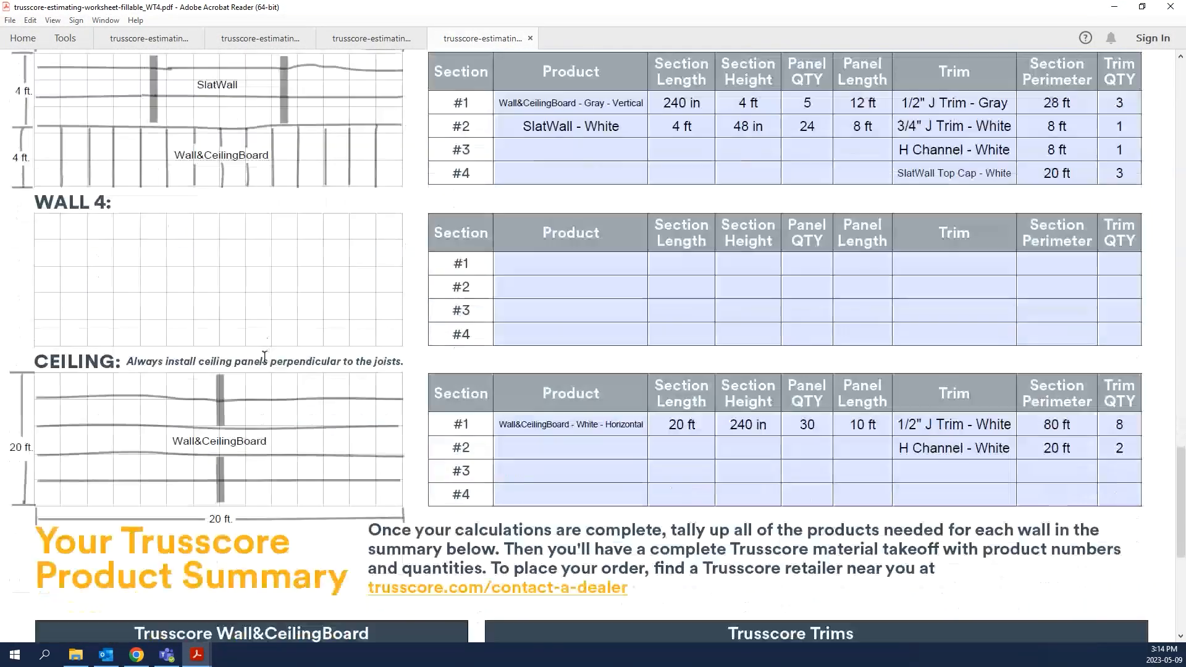
scroll(276, 418, "up", 8)
scroll(276, 419, "up", 1)
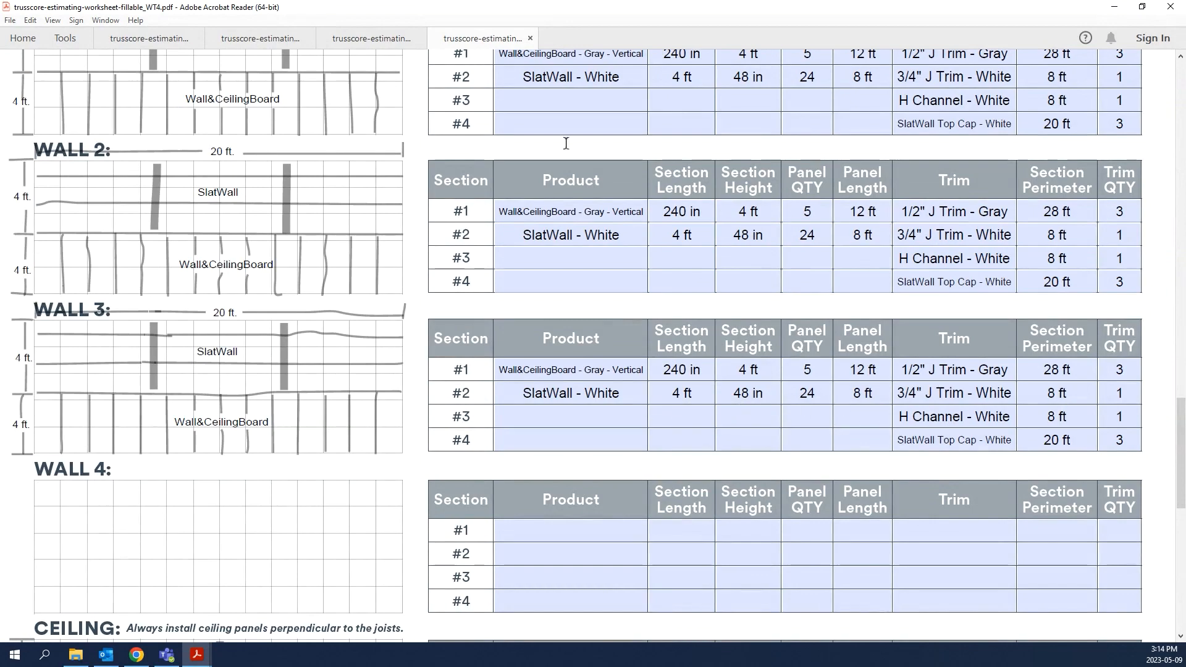
scroll(594, 316, "down", 15)
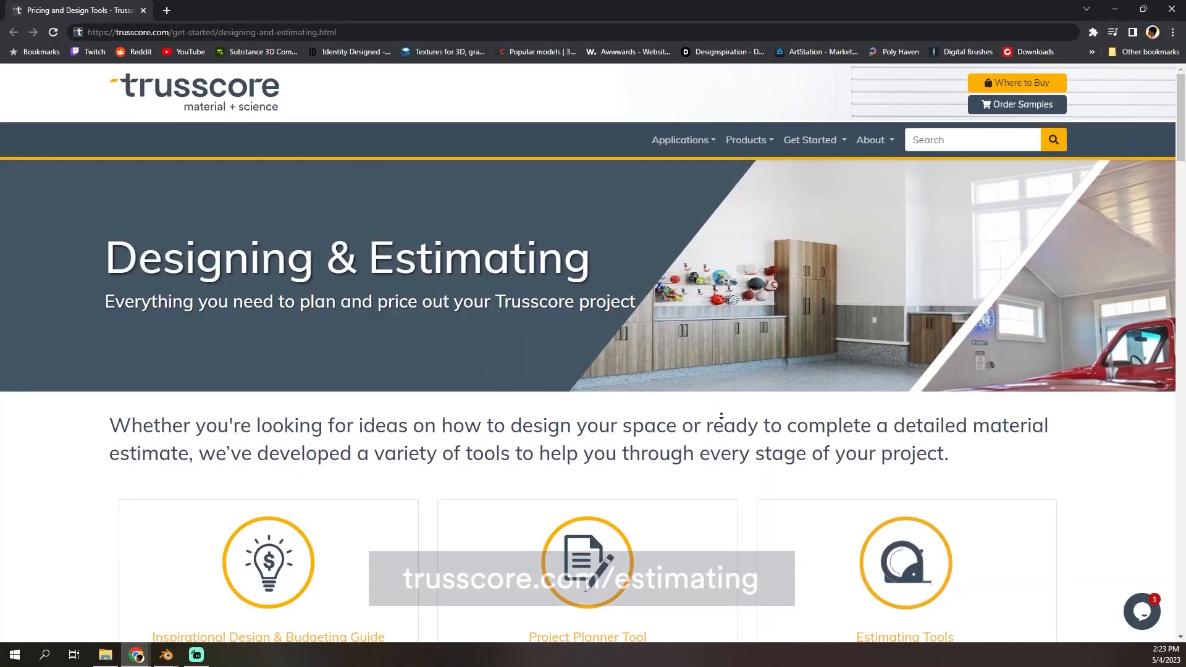
Switch to the browser and browse the Designing & Estimating page down to the Inspirational Design & Budgeting Guide.
scroll(720, 464, "down", 10)
scroll(720, 463, "down", 15)
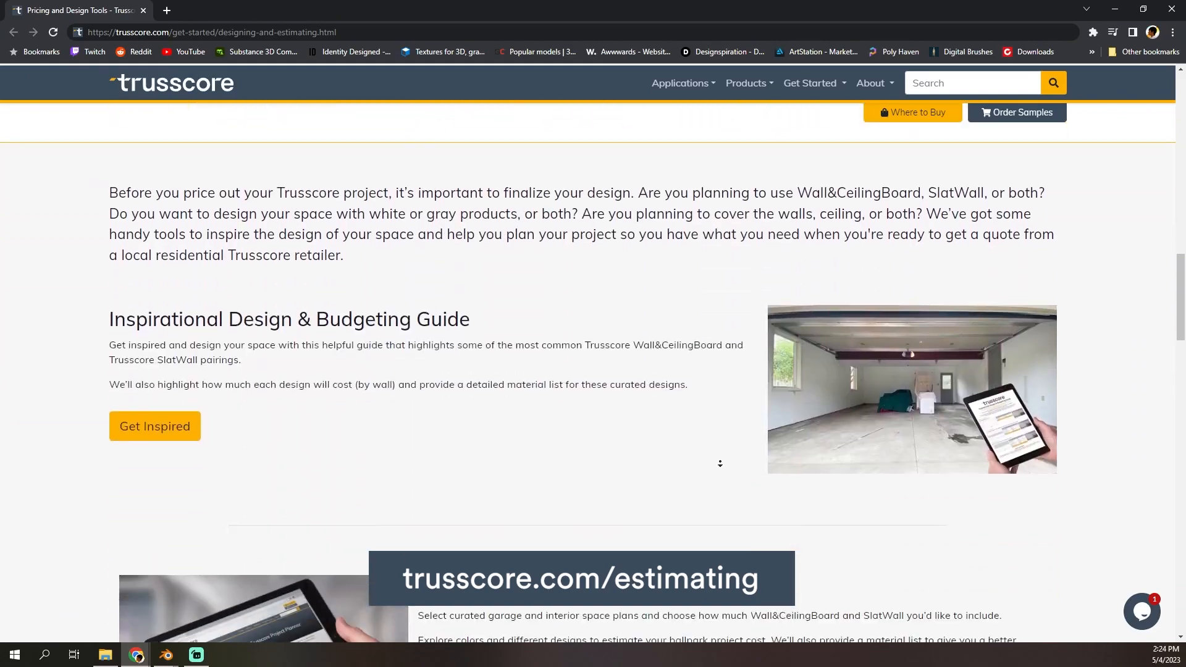